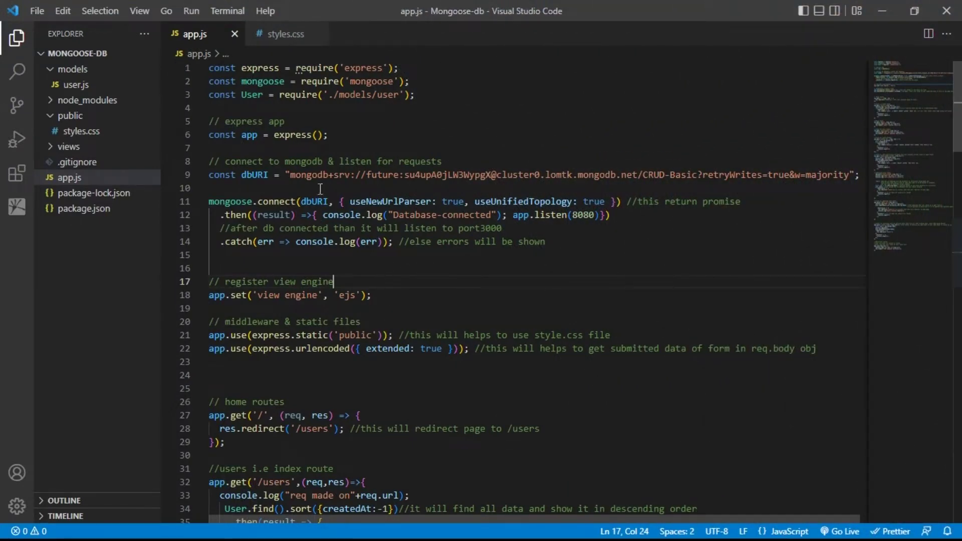
Step: Open a new PowerShell terminal and run 'nodemon start', which prints only the usage message
left_click(230, 9)
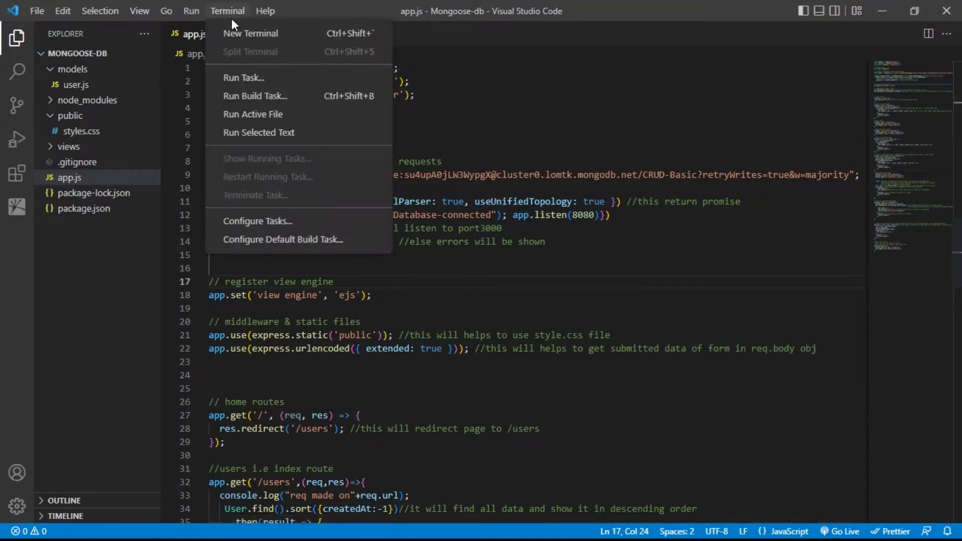
left_click(267, 37)
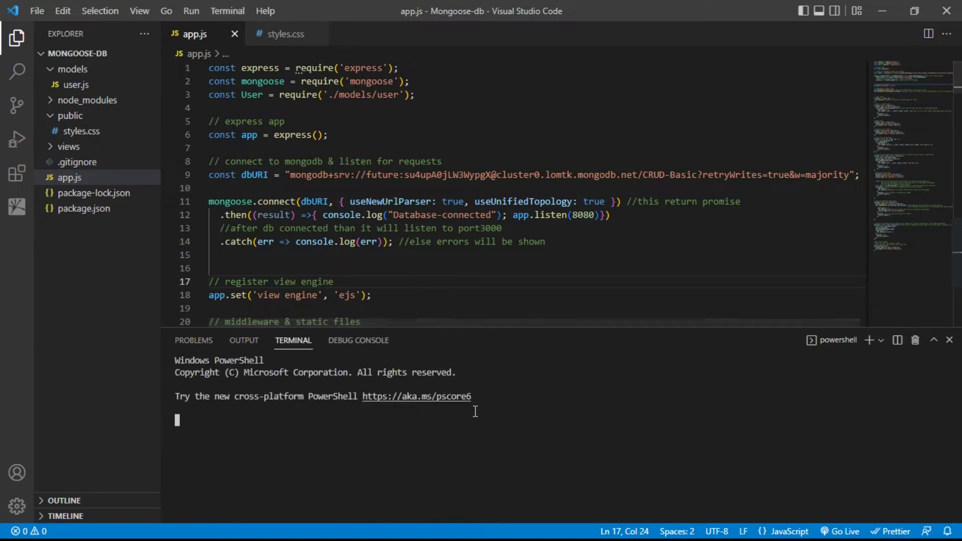
type("no")
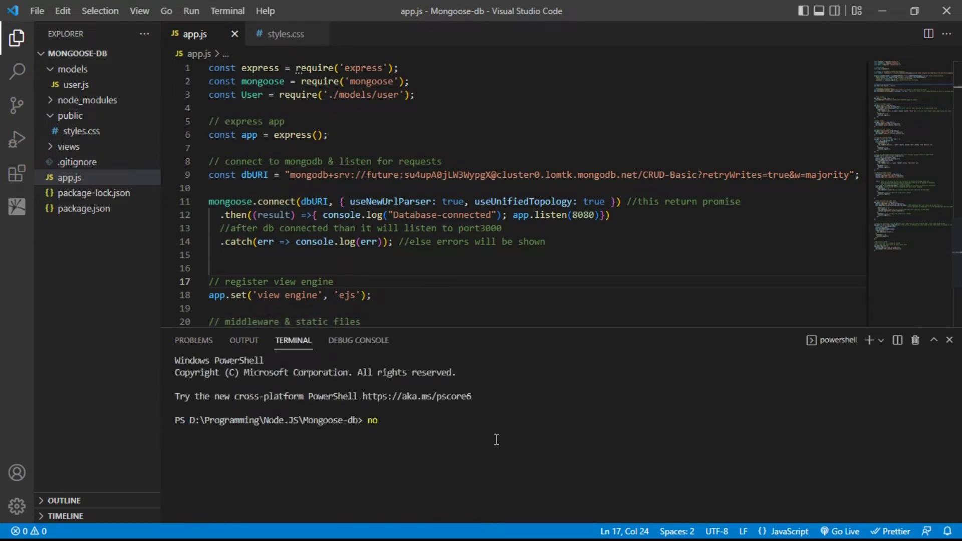
type("demon start")
key("Return")
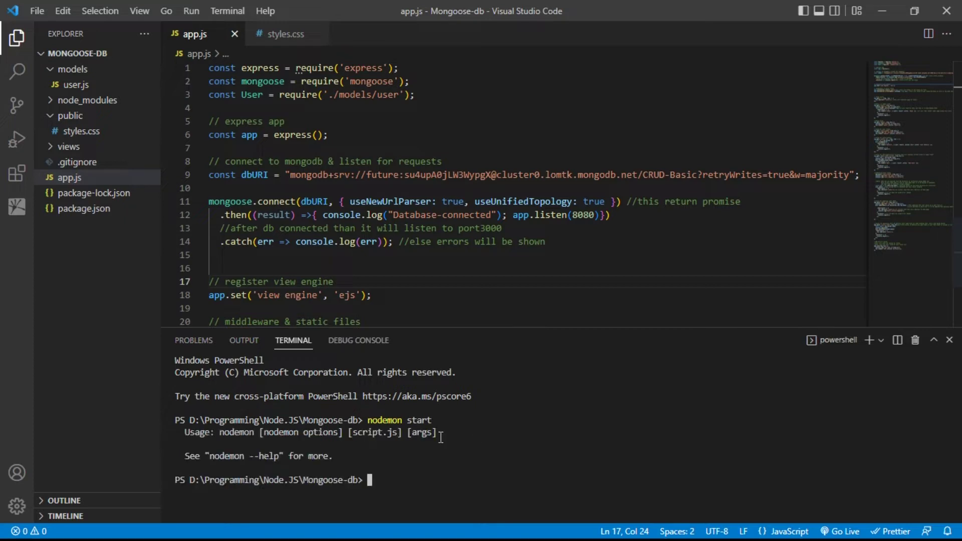
Step: Highlight the nodemon usage line to inspect it, then clear the selection
mouse_move(449, 437)
left_mouse_down()
mouse_move(179, 436)
mouse_move(185, 441)
left_mouse_up()
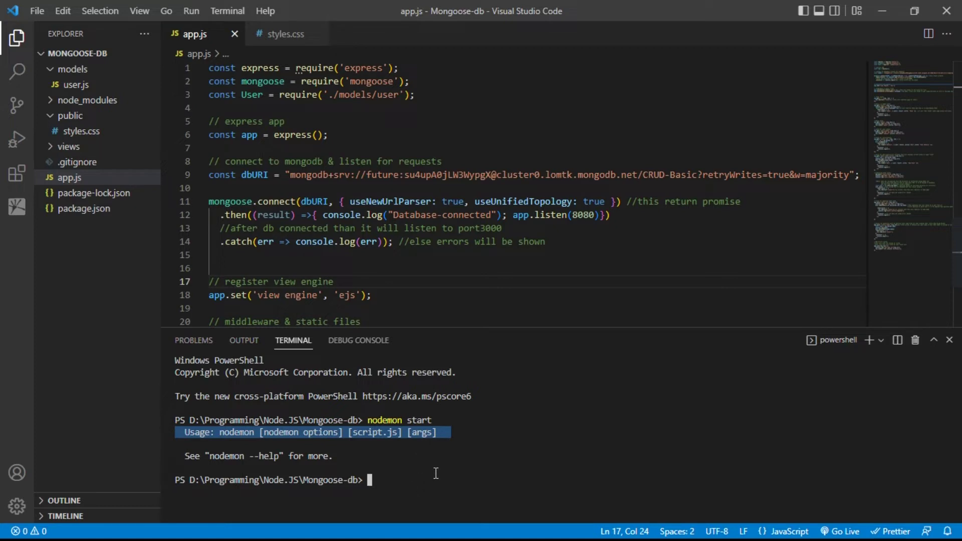
left_click(411, 481)
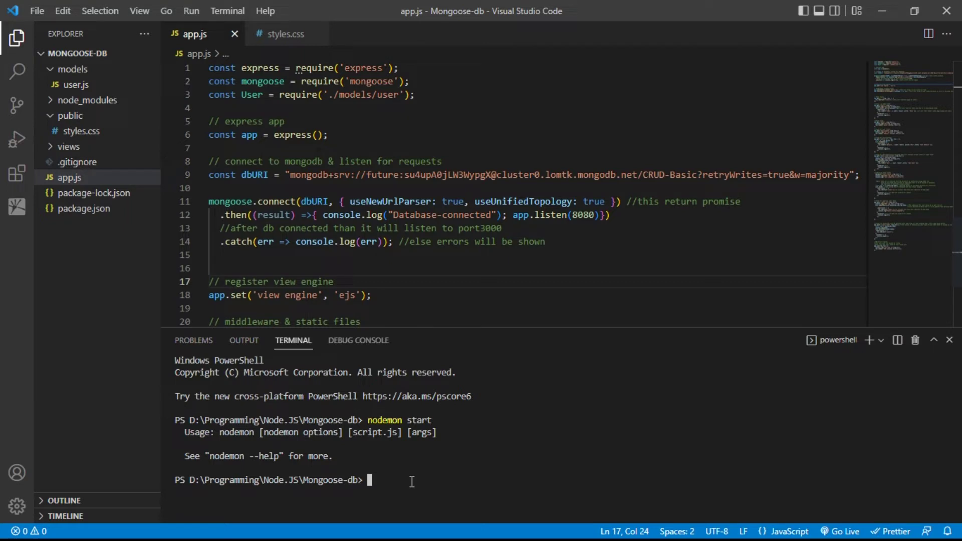
type("nodemon start app.js")
Step: Run 'nodemon start app.js' and highlight the watching-files and startup output lines
key("Return")
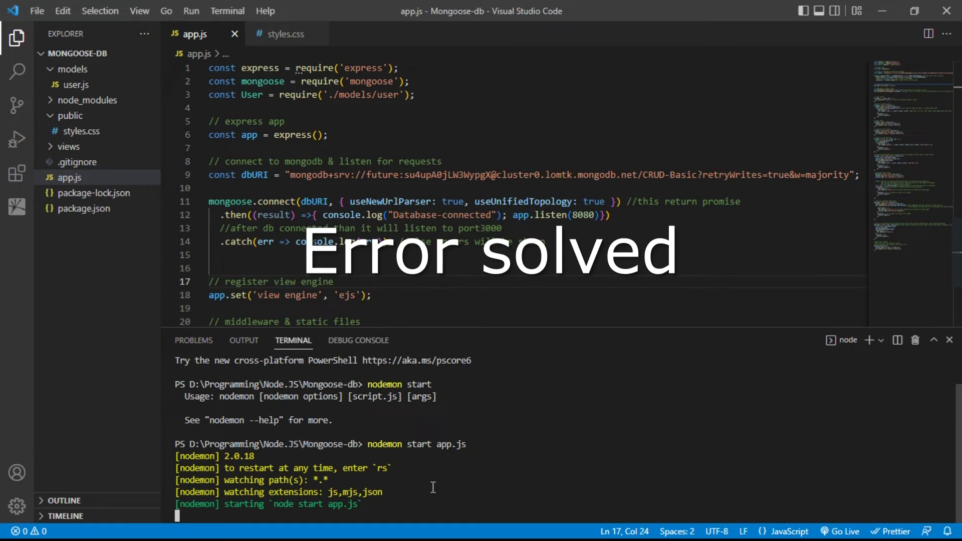
left_click_drag(382, 506, 175, 455)
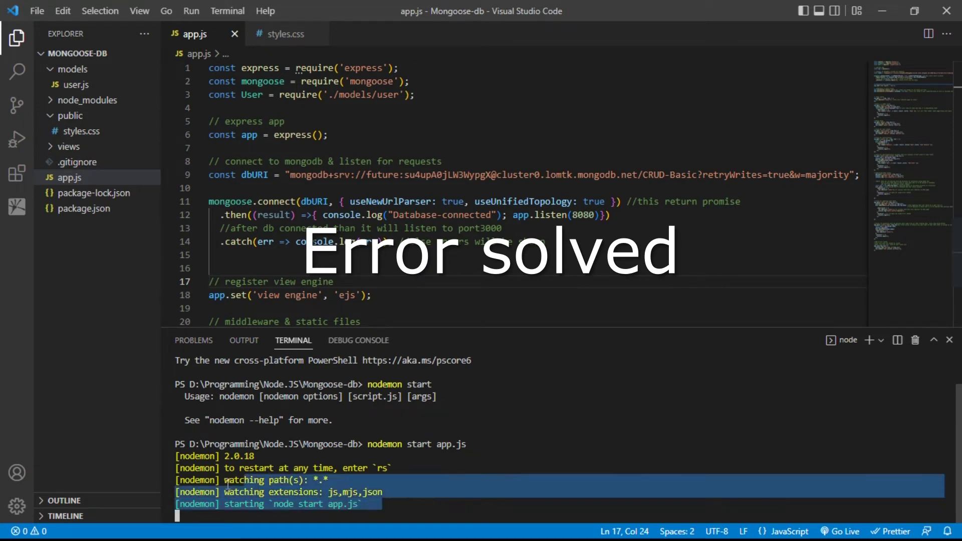
left_click(408, 509)
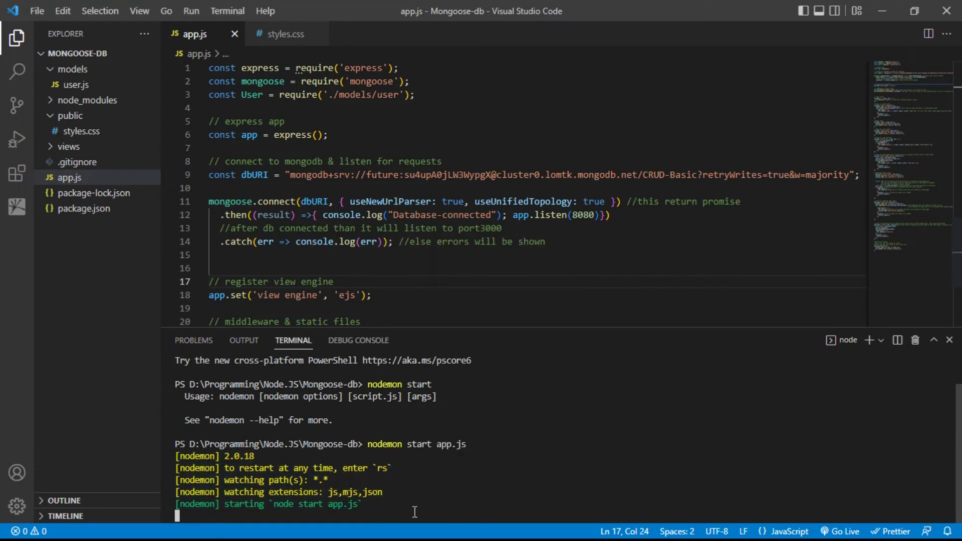